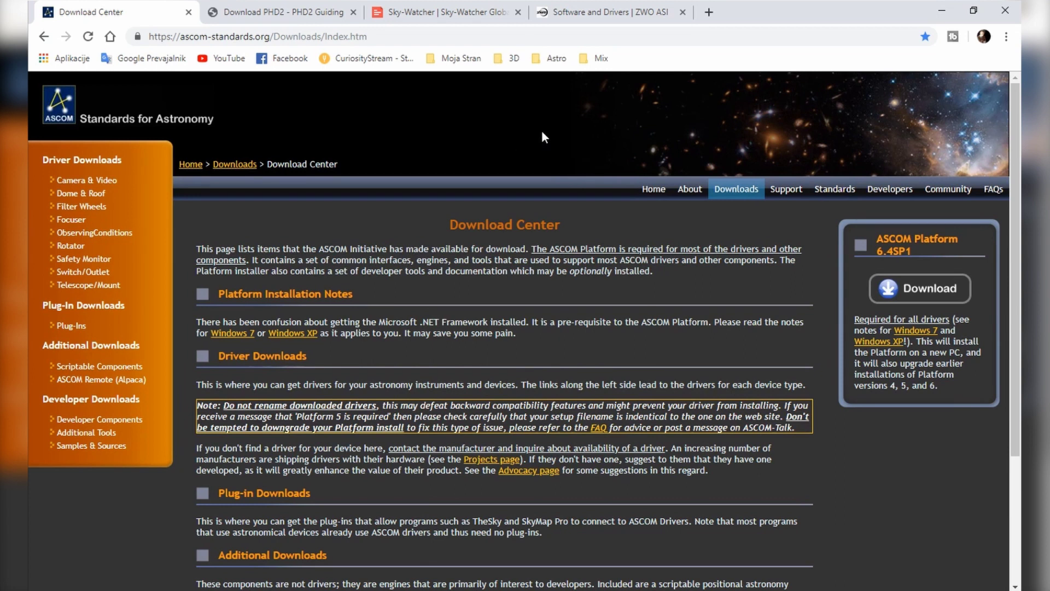
Download ASCOMPlatform64.exe from the ASCOM Platform GitHub releases, then go to the PHD2 download page
click(920, 286)
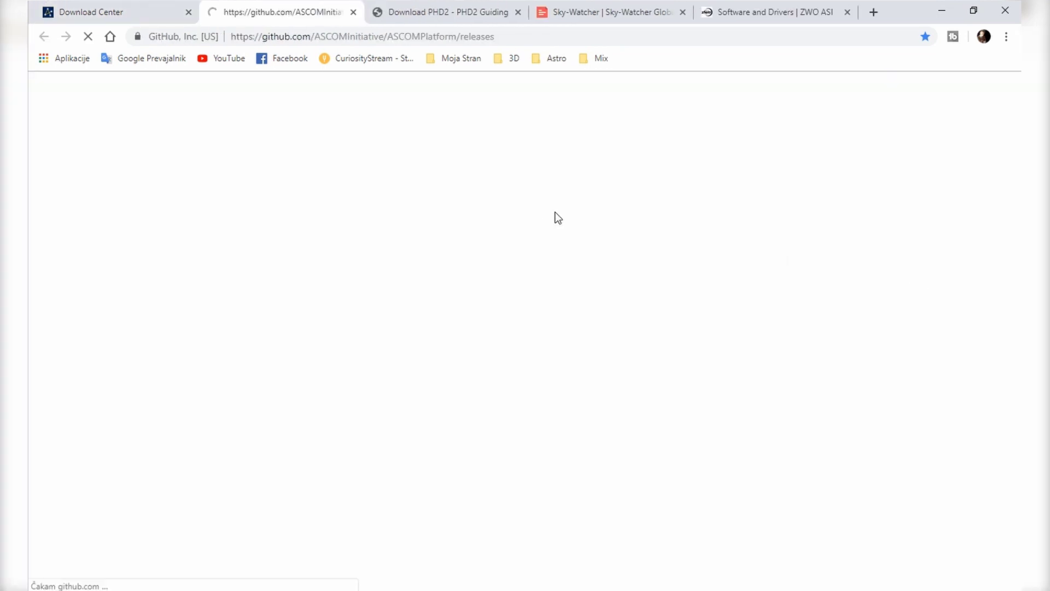
scroll(465, 208, down, 2)
scroll(532, 218, up, 1)
scroll(580, 257, down, 15)
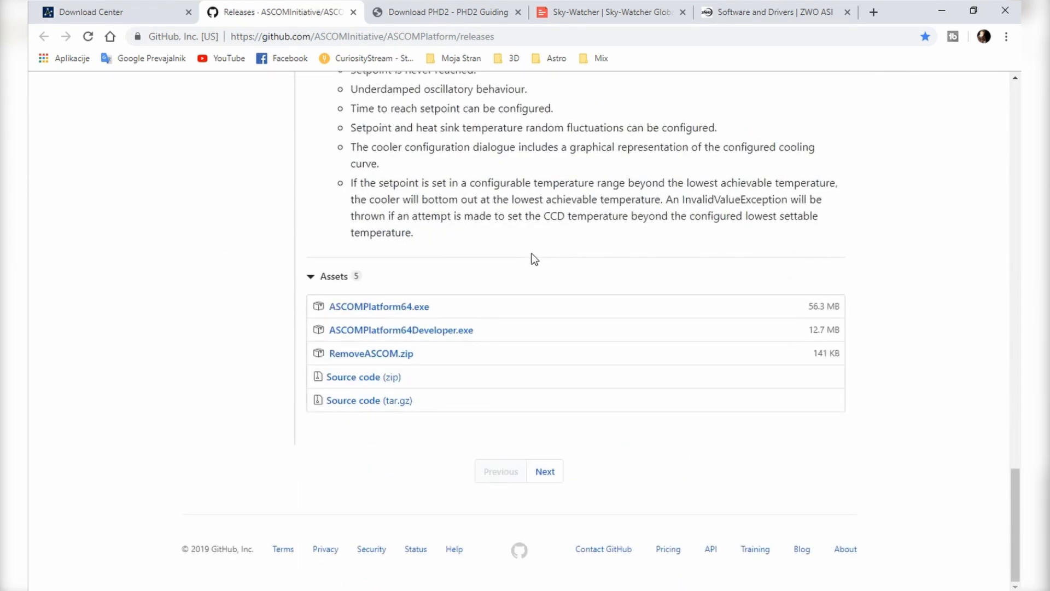
click(385, 305)
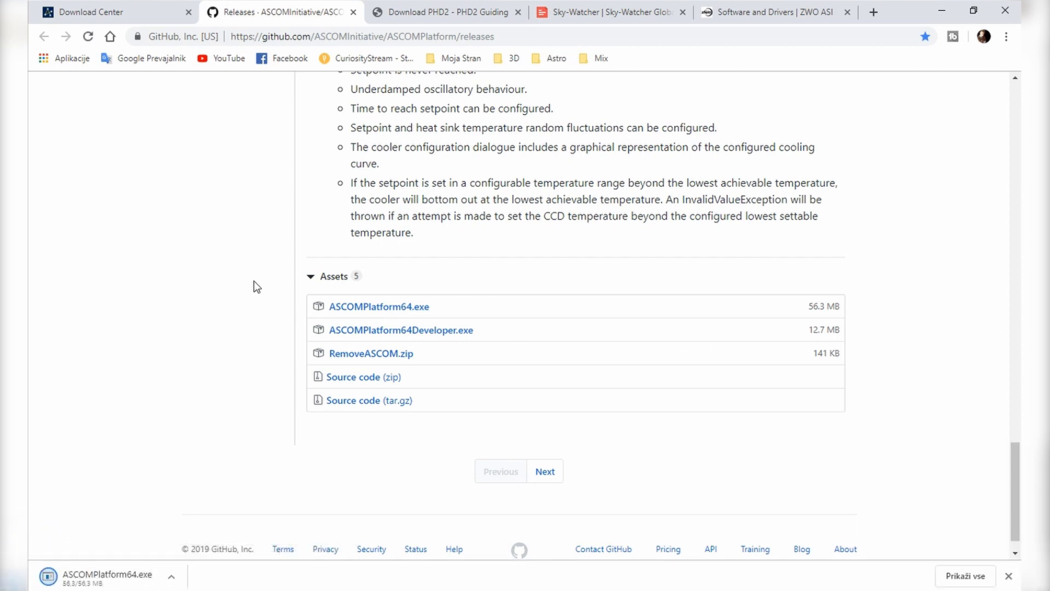
click(442, 15)
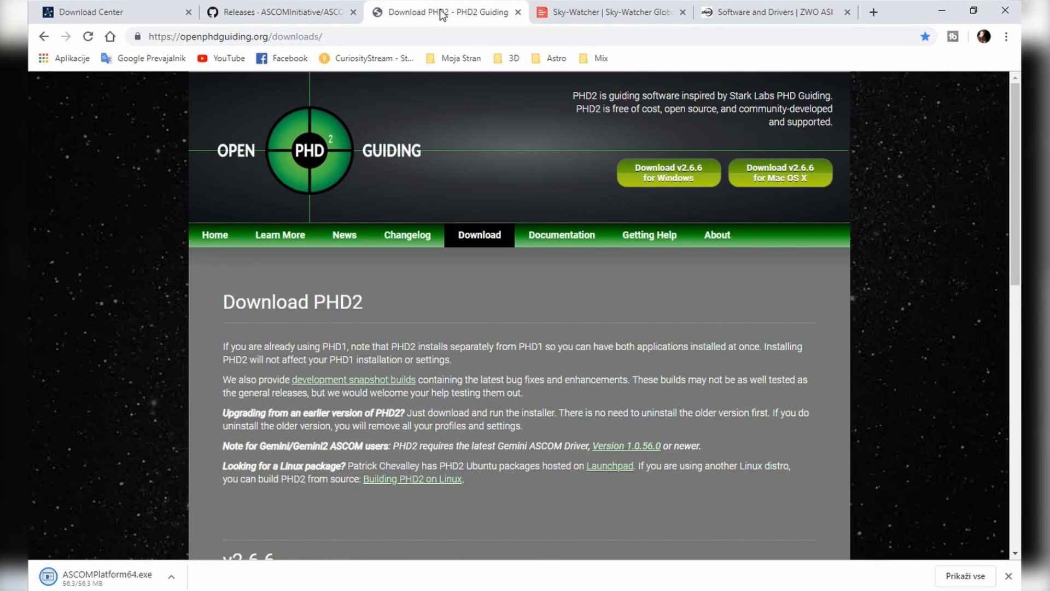
Download the PHD2 v2.6.6 Windows installer and the Sky-Watcher SynScan App ASCOM driver
click(663, 176)
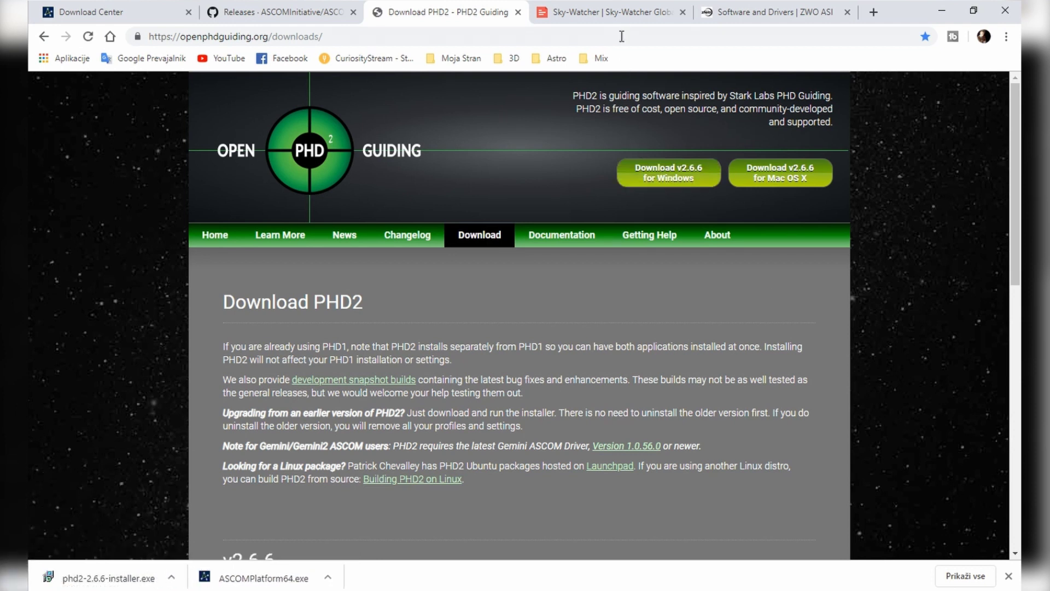
click(621, 13)
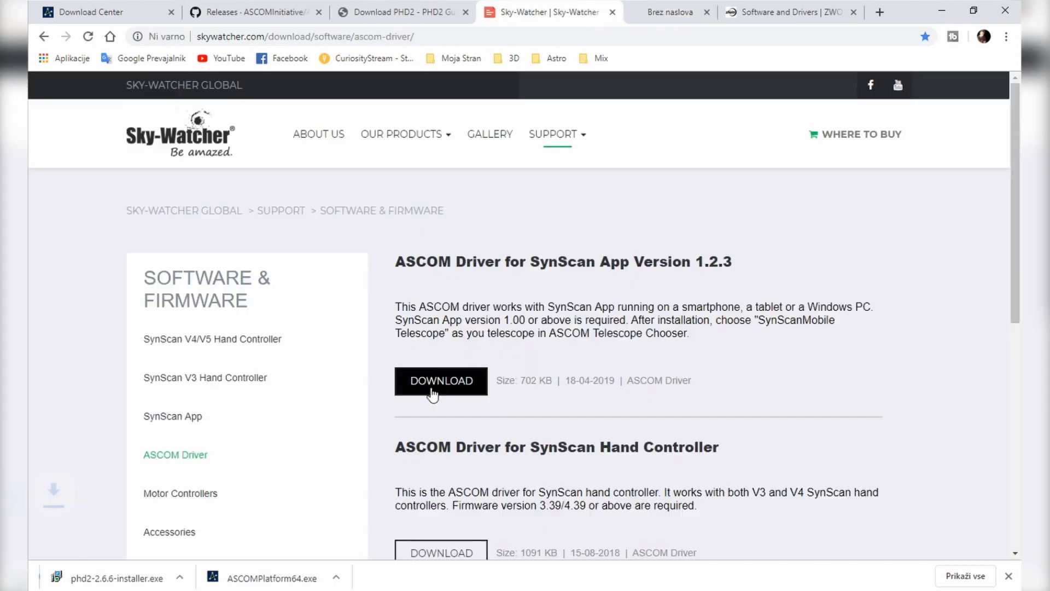
click(433, 390)
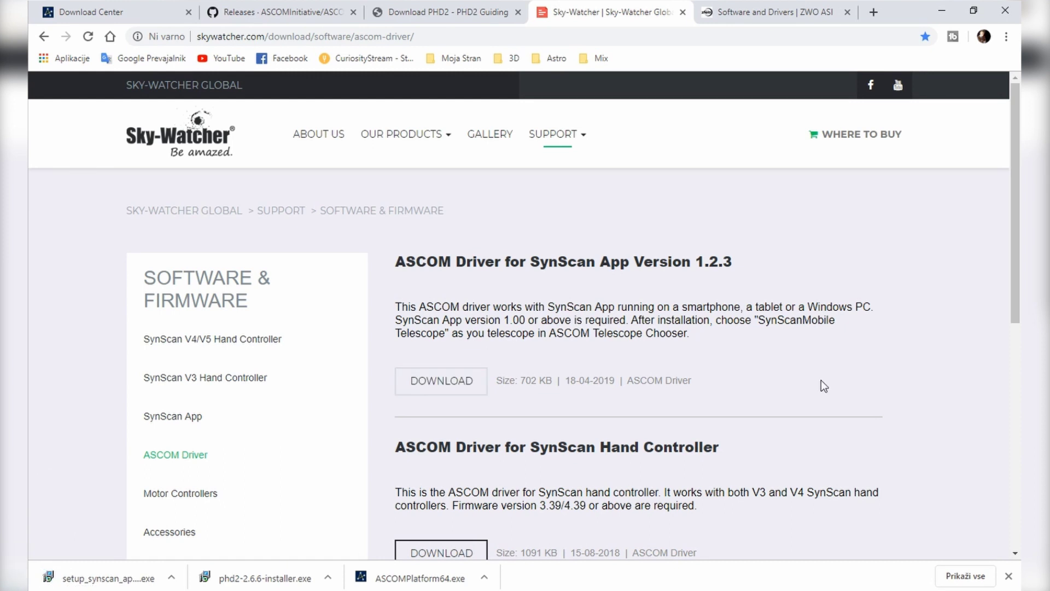
Download the ZWO ASI Cameras native driver and minimise Chrome
click(775, 15)
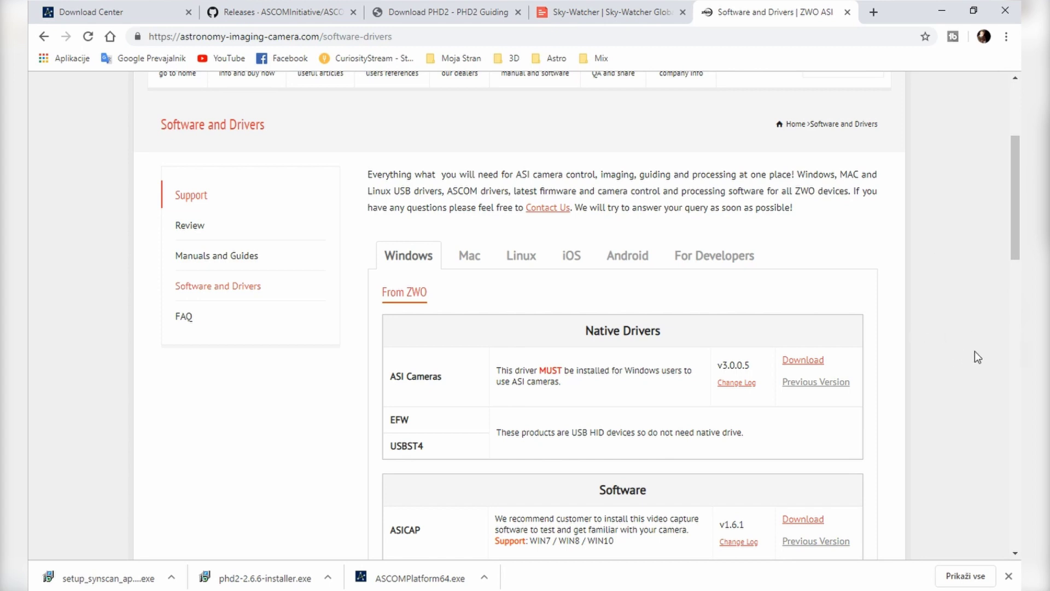
click(807, 364)
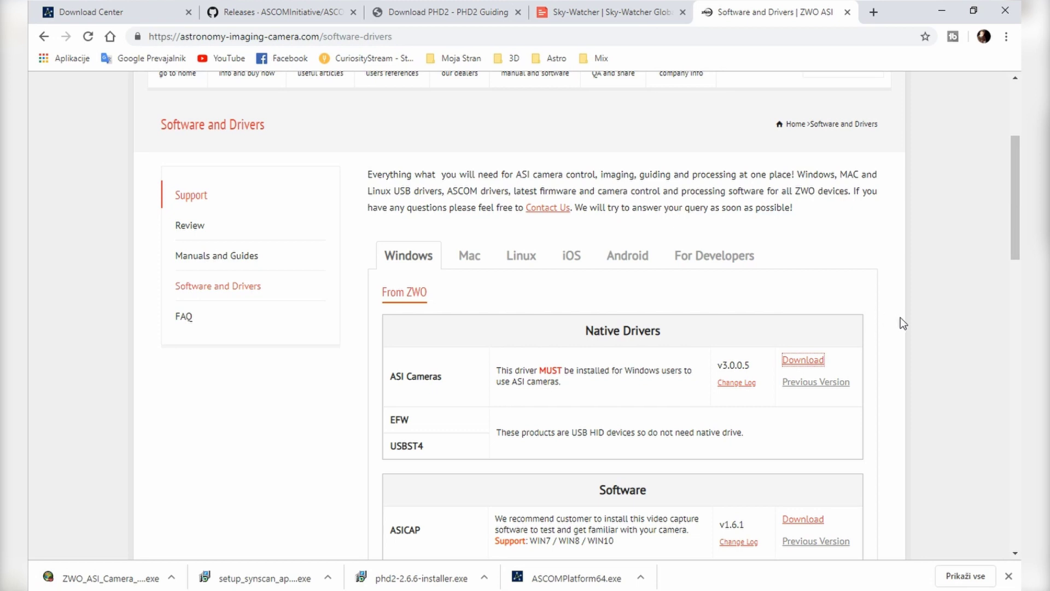
click(942, 11)
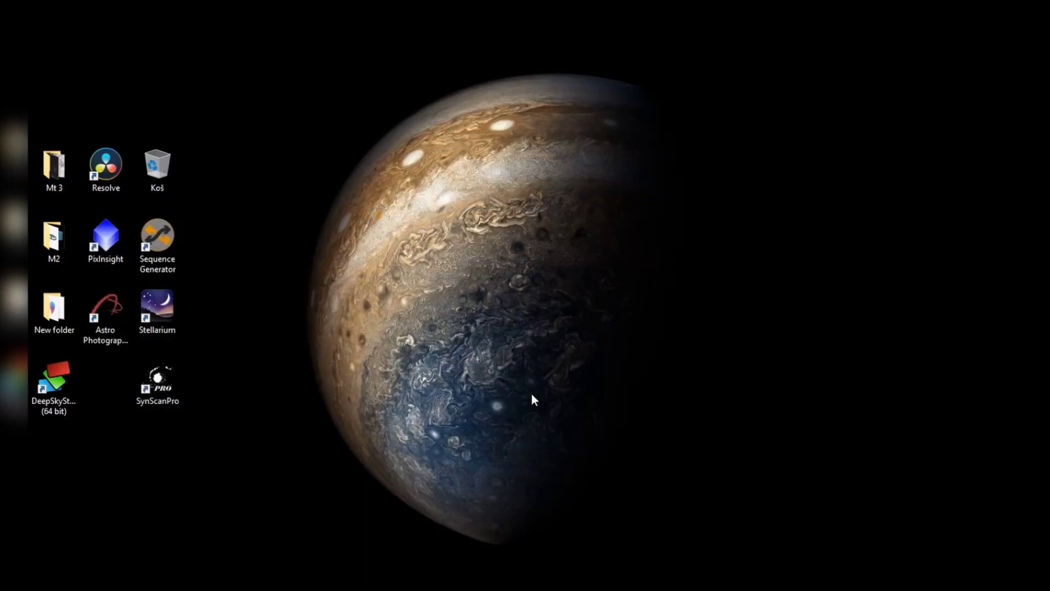
Run ASCOMPlatform64 from the Prenosi folder to install ASCOM Platform 6.4 SP1
key(super+e)
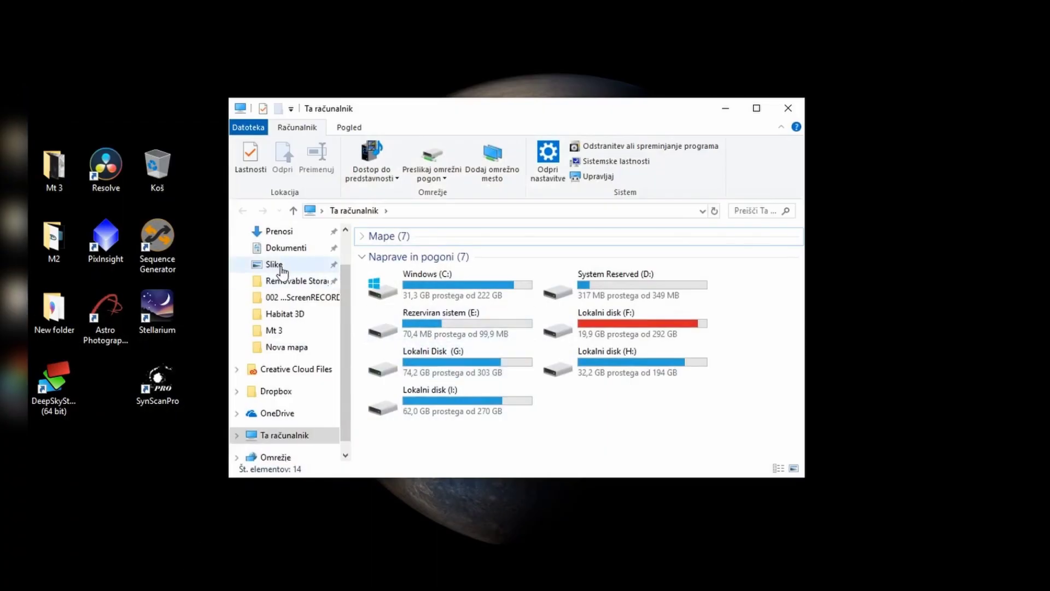
click(278, 232)
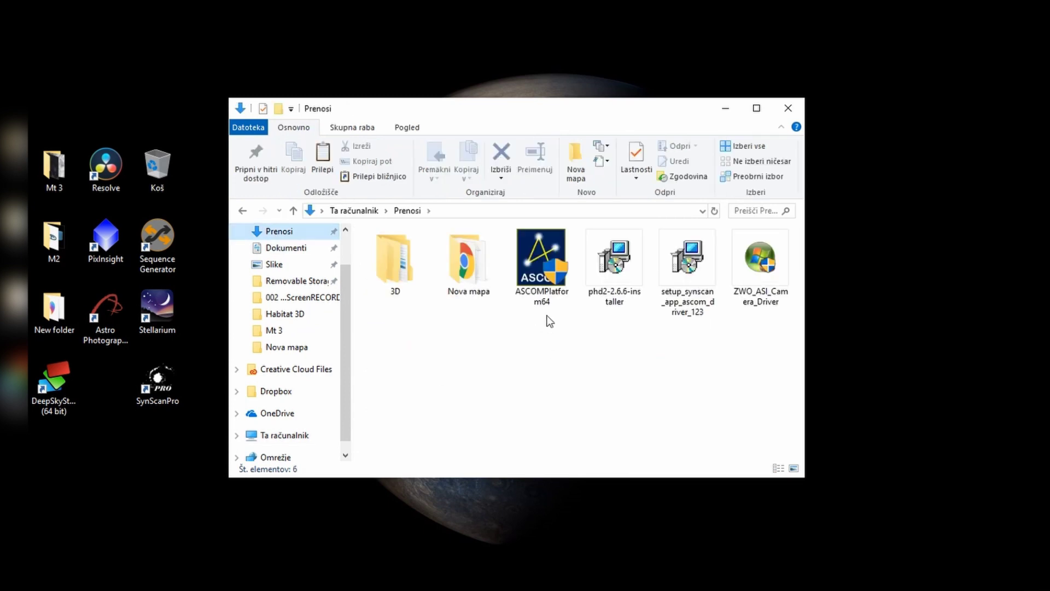
click(542, 268)
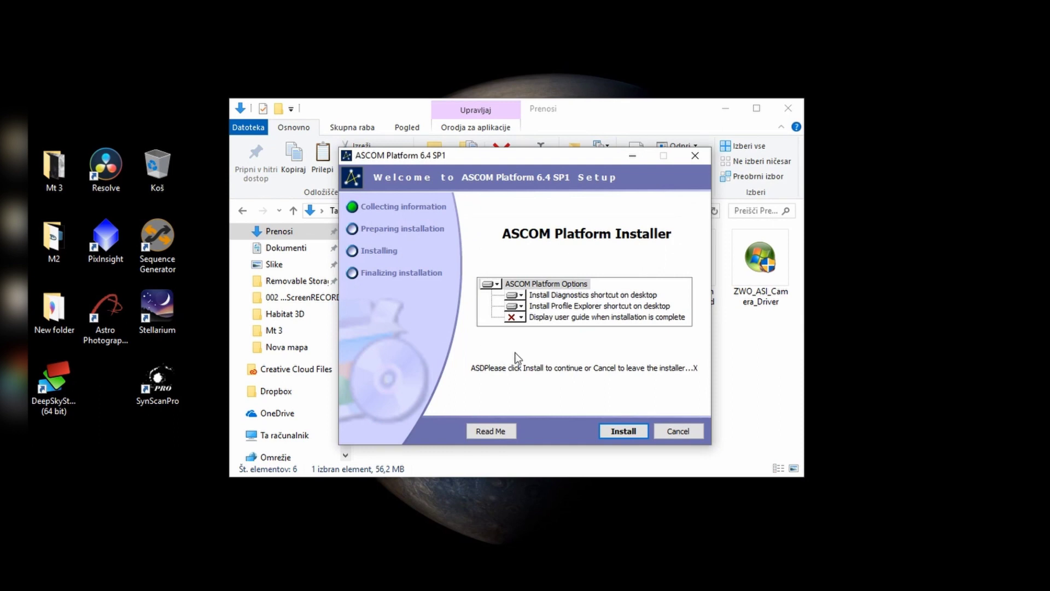
click(619, 431)
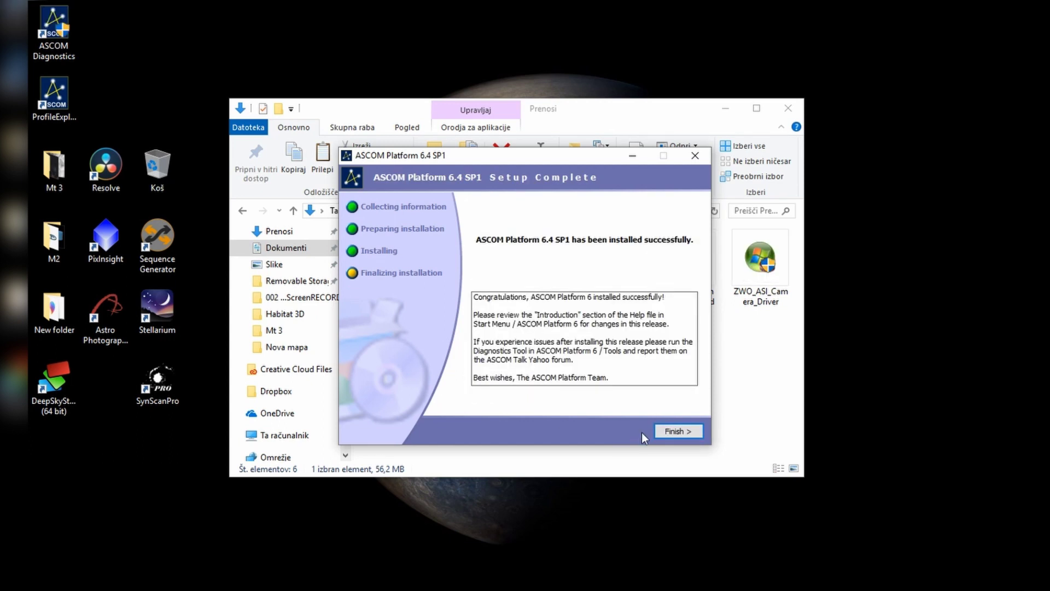
click(676, 432)
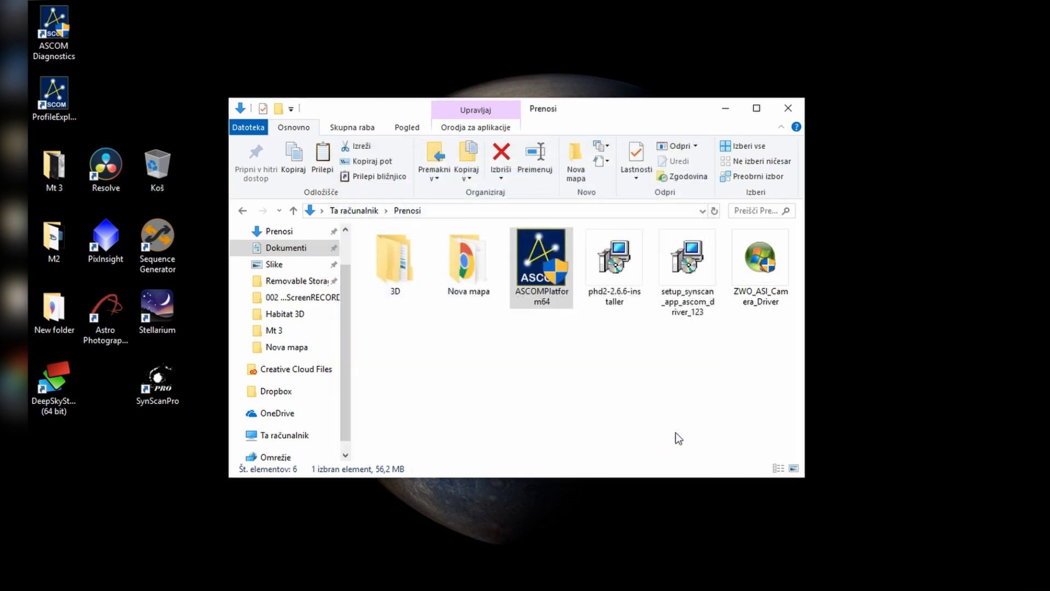
click(567, 399)
Install PHD2 2.6.6 to the default location with the README and launch-after-install options unticked
click(612, 272)
double_click(613, 272)
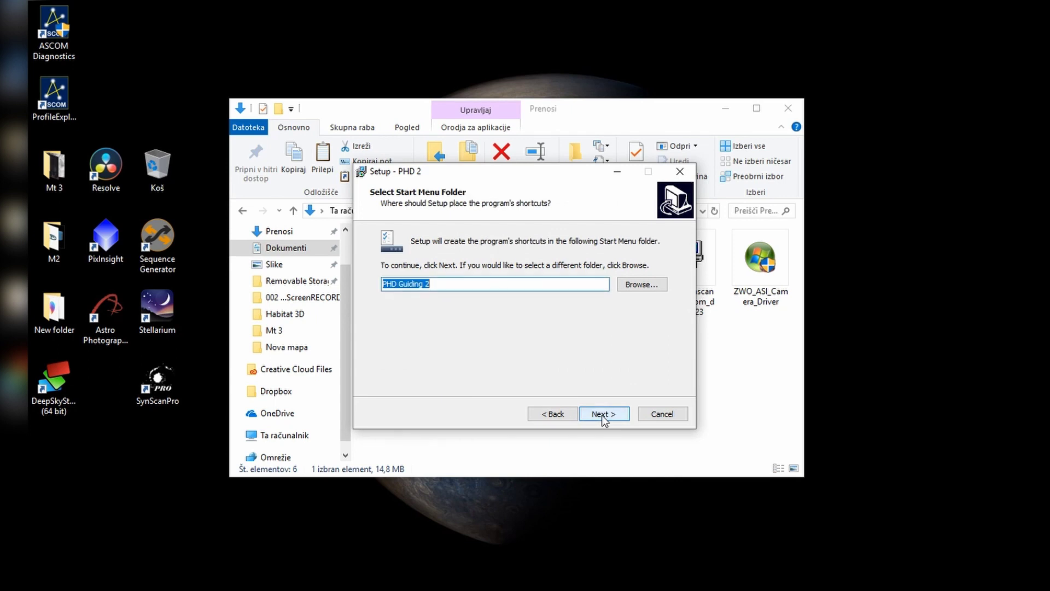
click(602, 414)
click(604, 417)
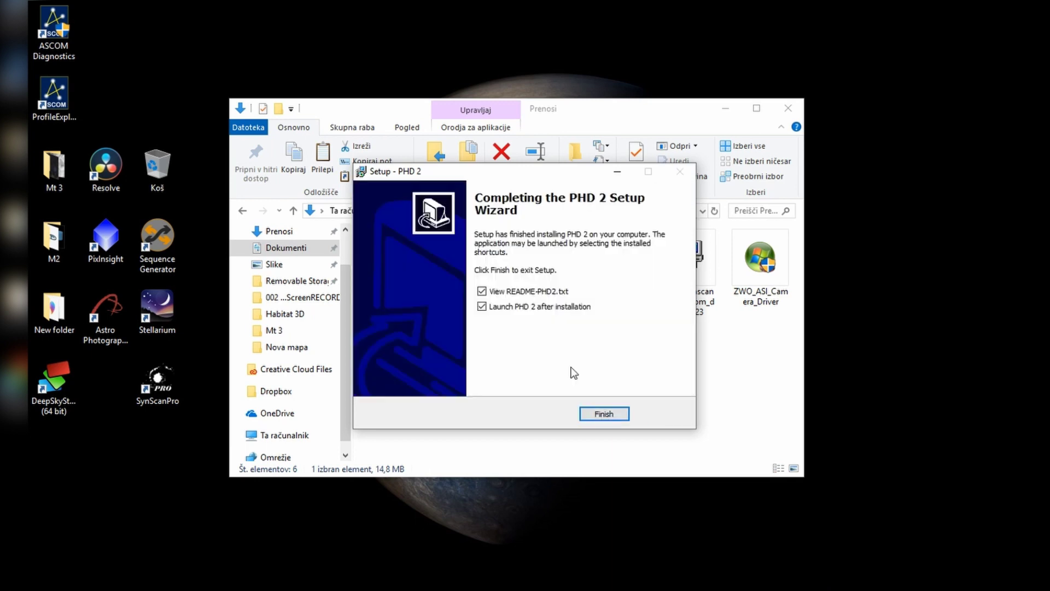
click(482, 306)
click(482, 291)
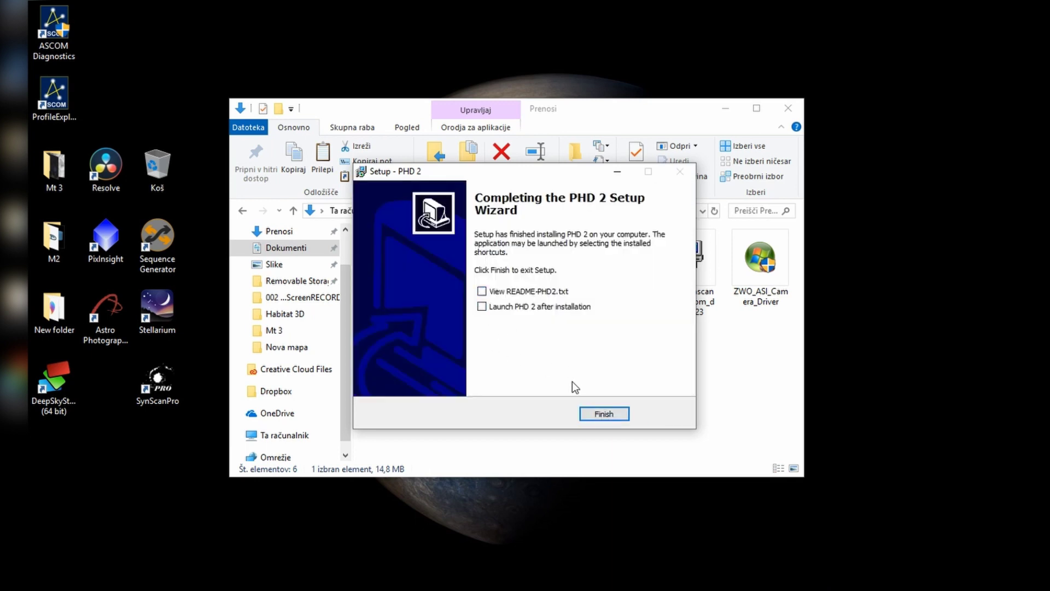
click(604, 414)
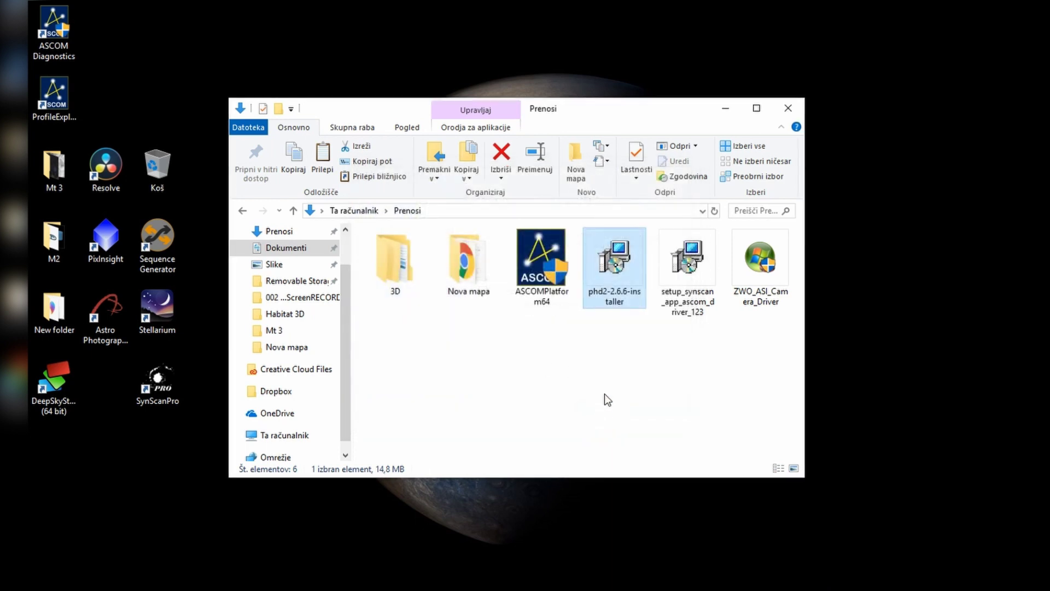
Install the SynScanMobile ASCOM telescope driver and decline reinstalling the ZWO ASI camera driver
click(695, 302)
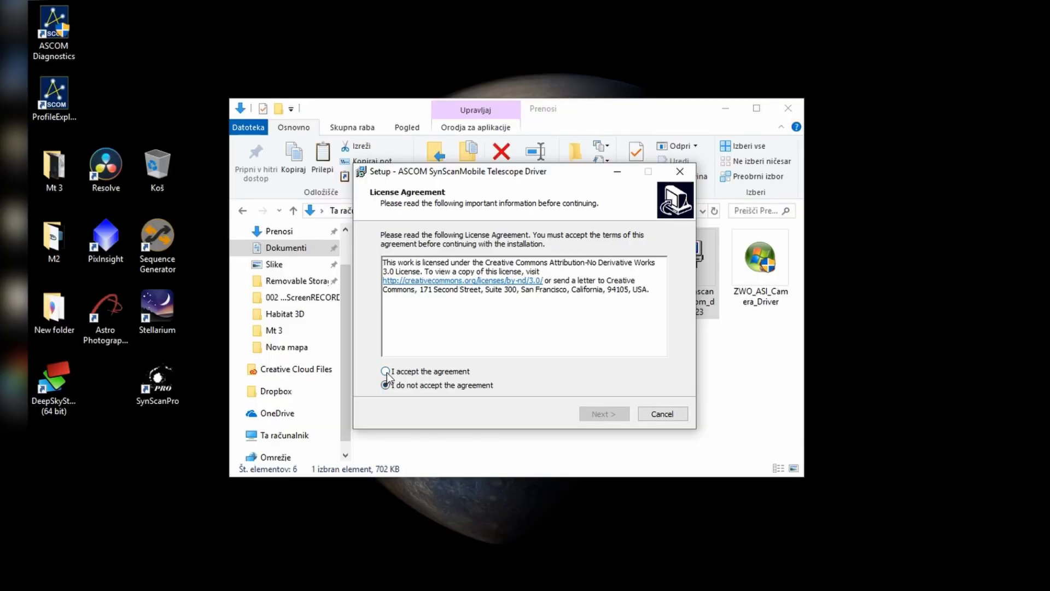
click(386, 371)
click(607, 413)
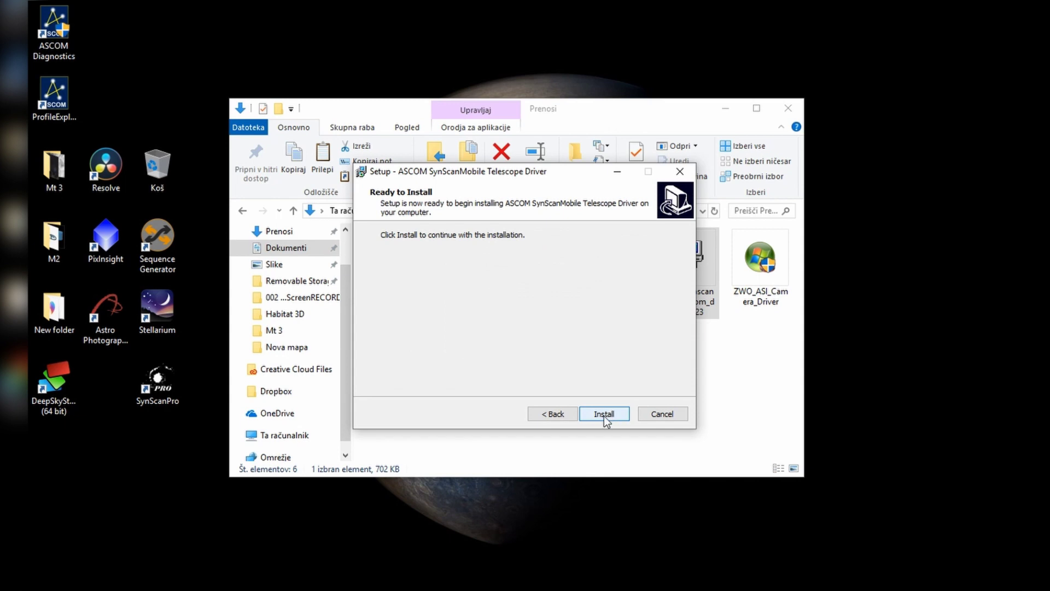
click(604, 414)
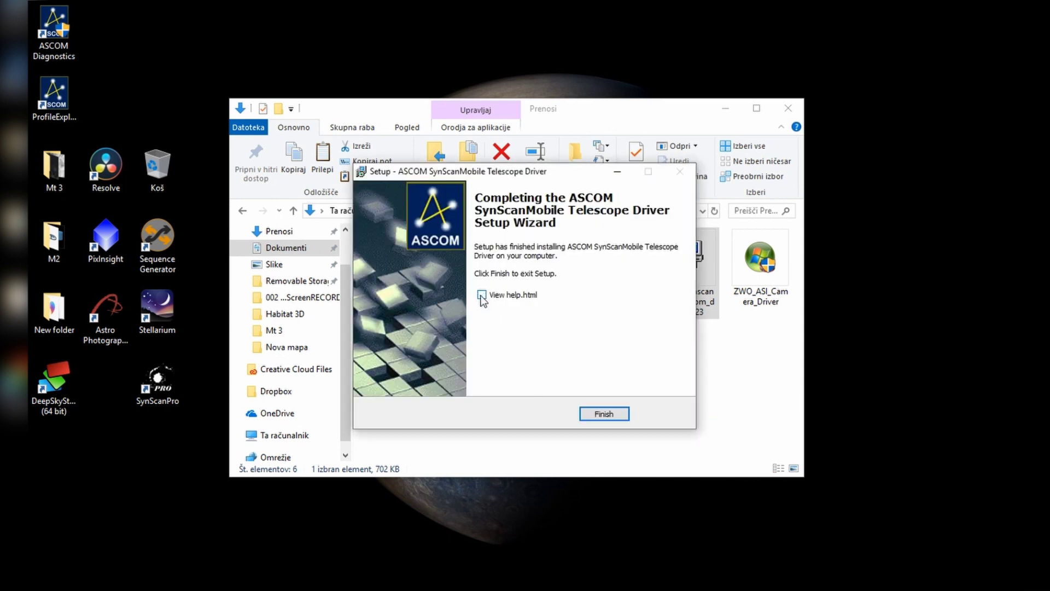
click(604, 414)
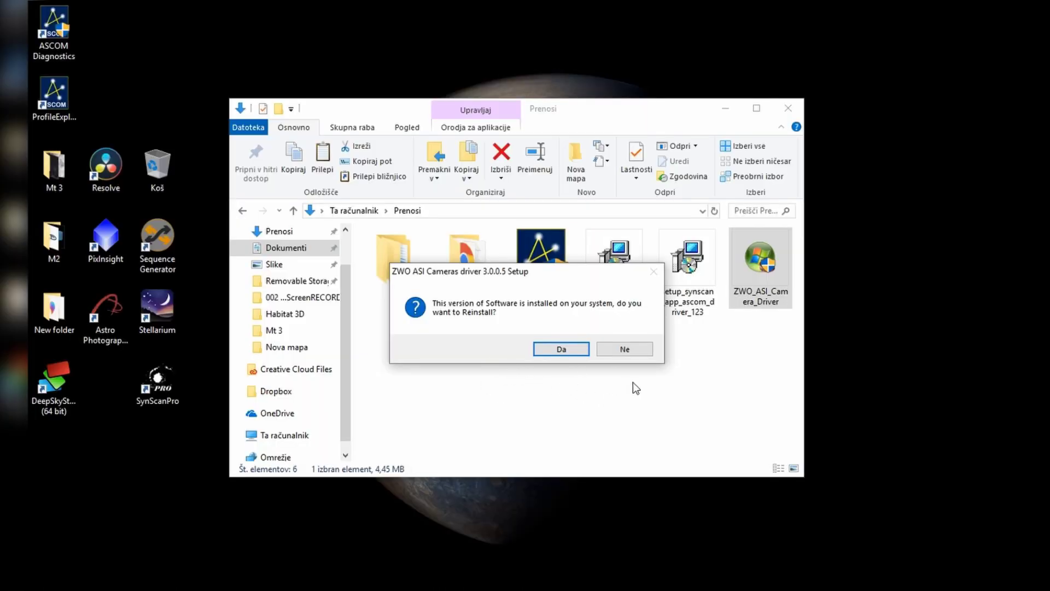
click(627, 353)
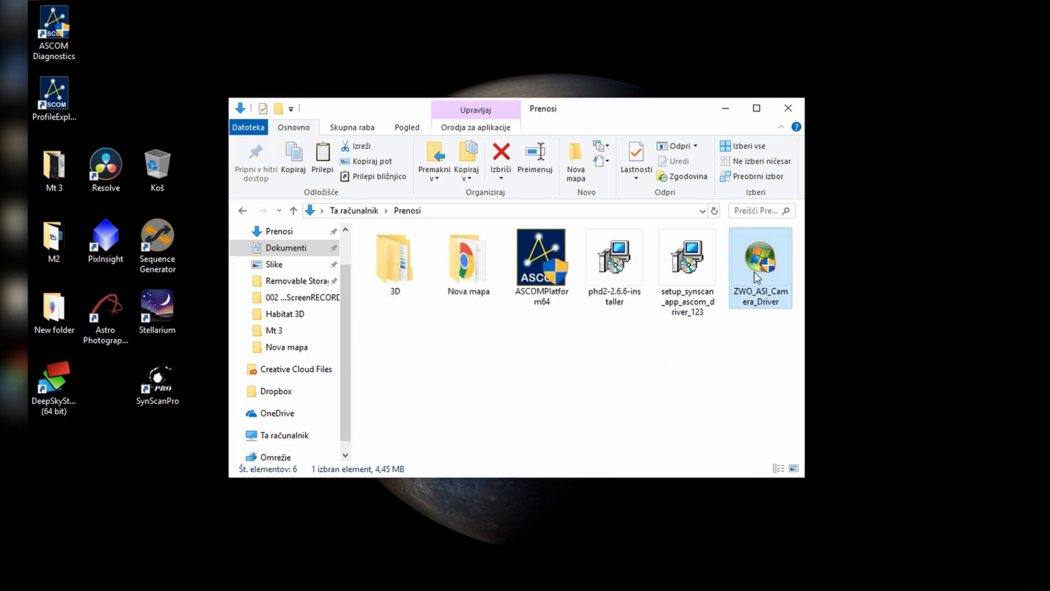
Launch PHD Guiding 2 from the desktop and move past the New Profile Wizard introduction
click(790, 114)
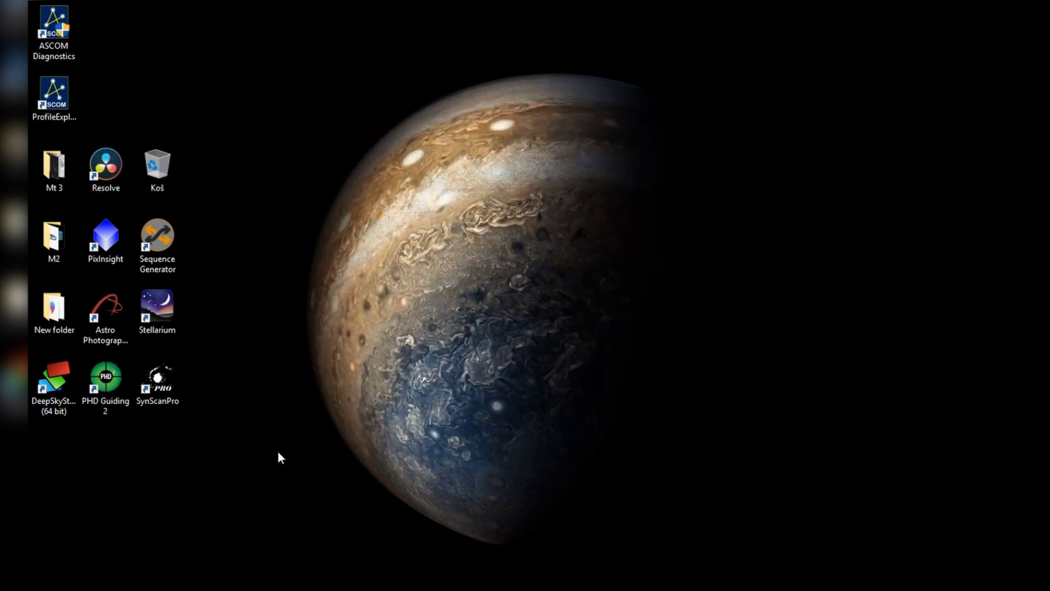
double_click(104, 383)
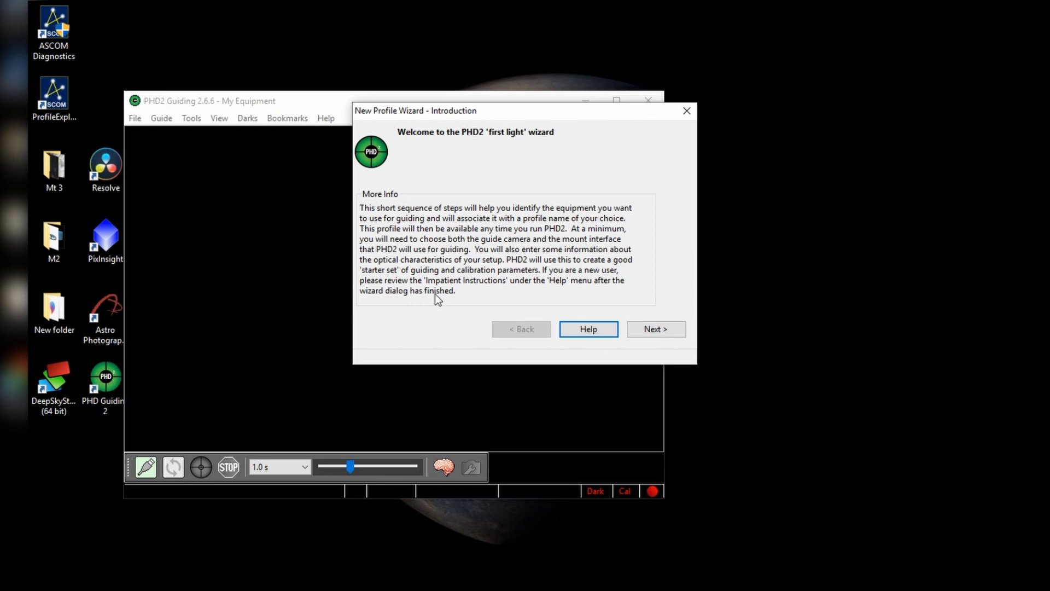
click(659, 328)
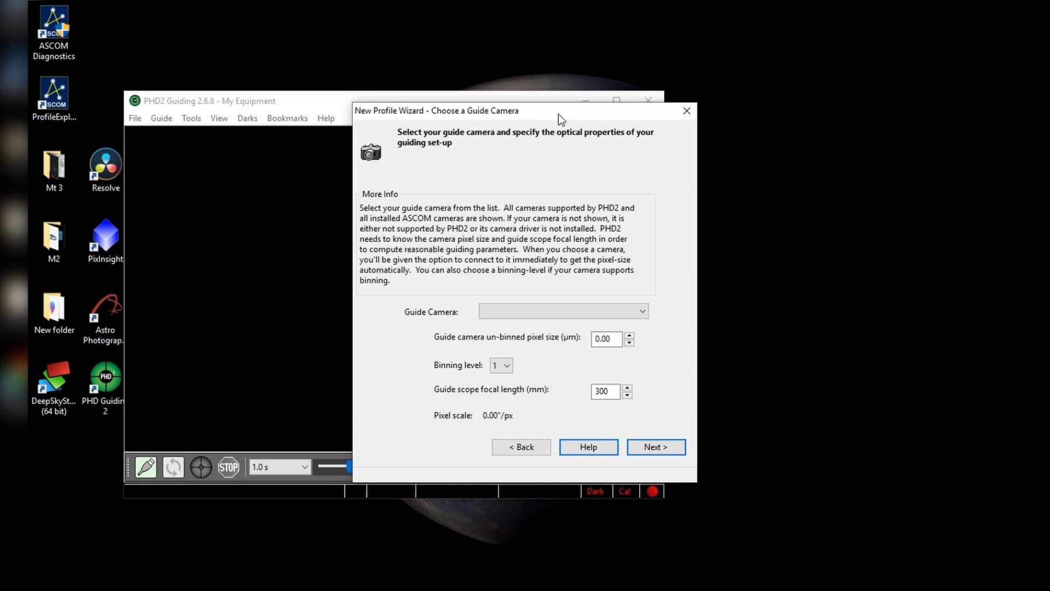
drag(559, 114, 586, 133)
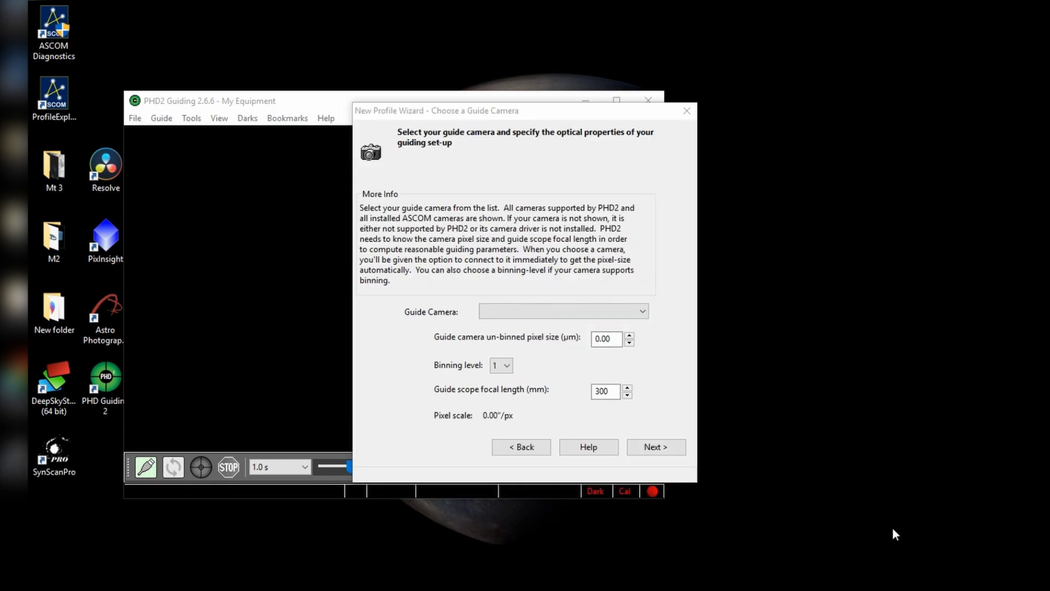
Join the SynScan Wi-Fi network and connect the SynScanPro app to the mount
click(897, 588)
click(902, 219)
click(961, 316)
double_click(52, 451)
click(753, 97)
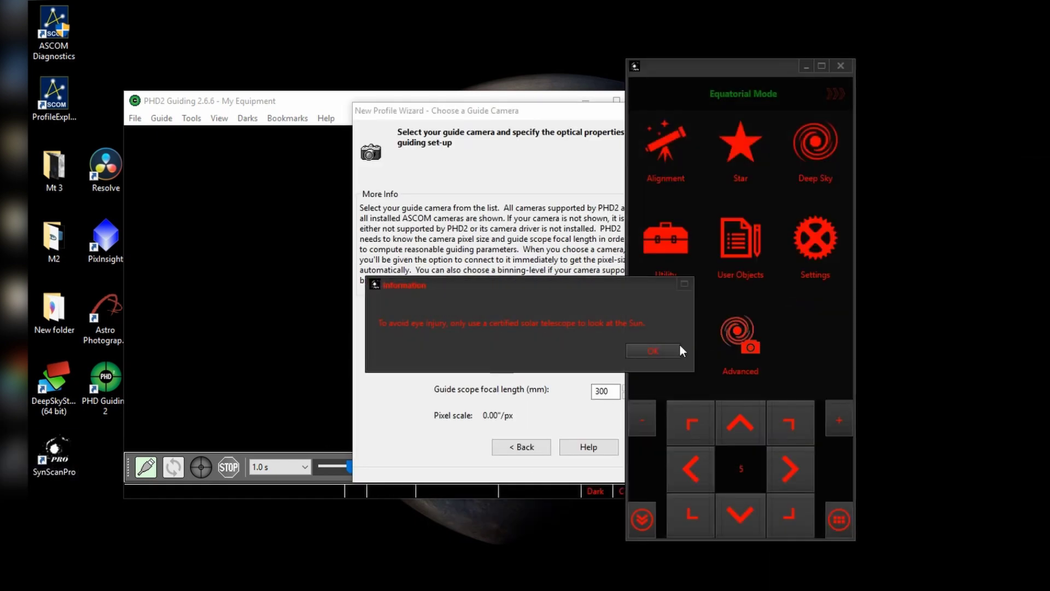
click(679, 345)
drag(754, 67, 874, 41)
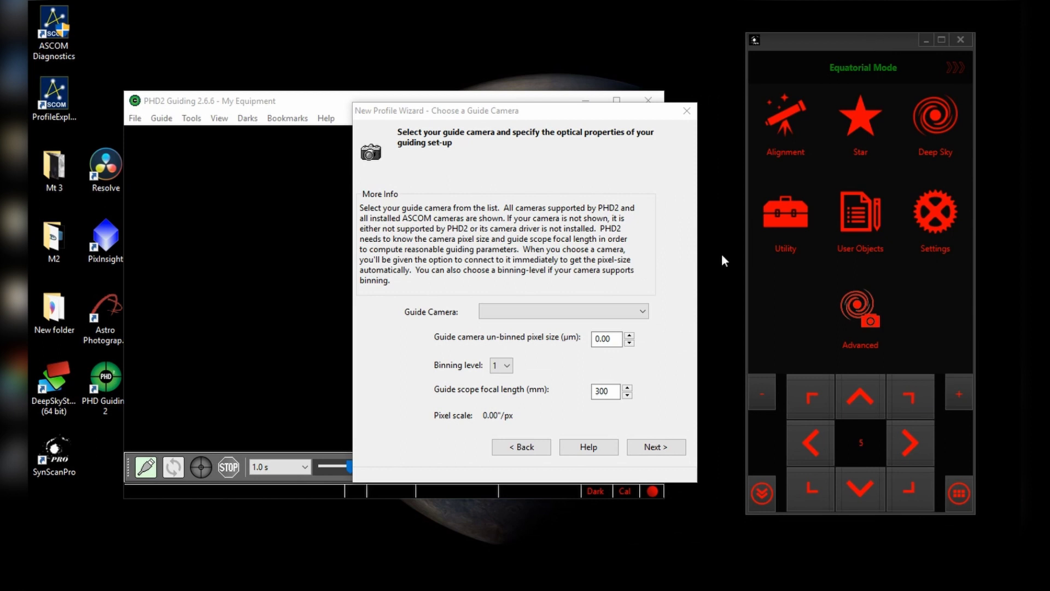
Choose ZWO ASI Camera as guide camera, confirm it's connected, and enter focal length 162
click(644, 312)
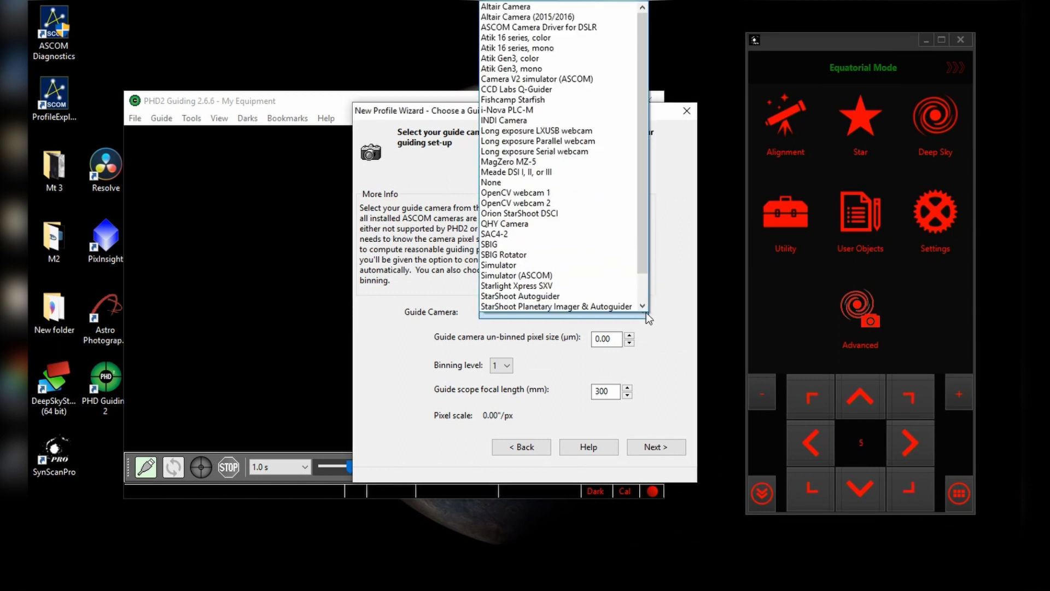
drag(644, 181, 642, 209)
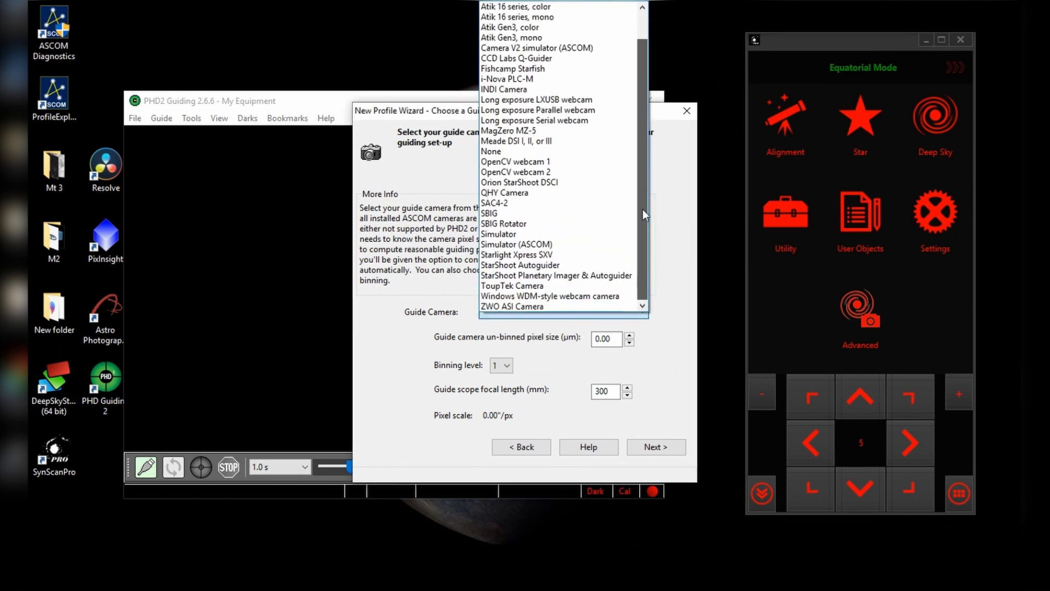
click(538, 307)
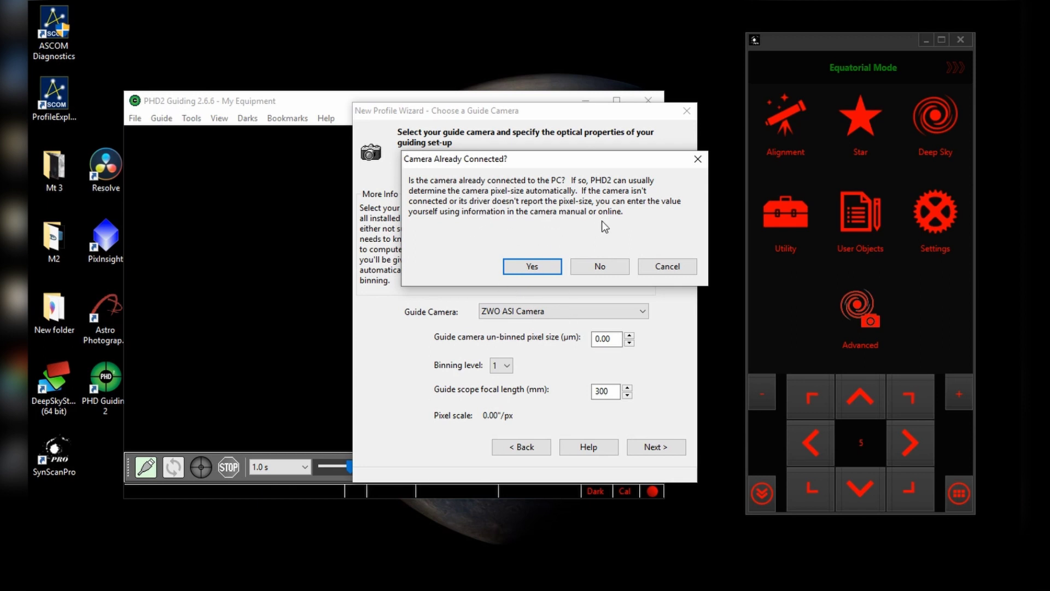
click(532, 266)
text(16)
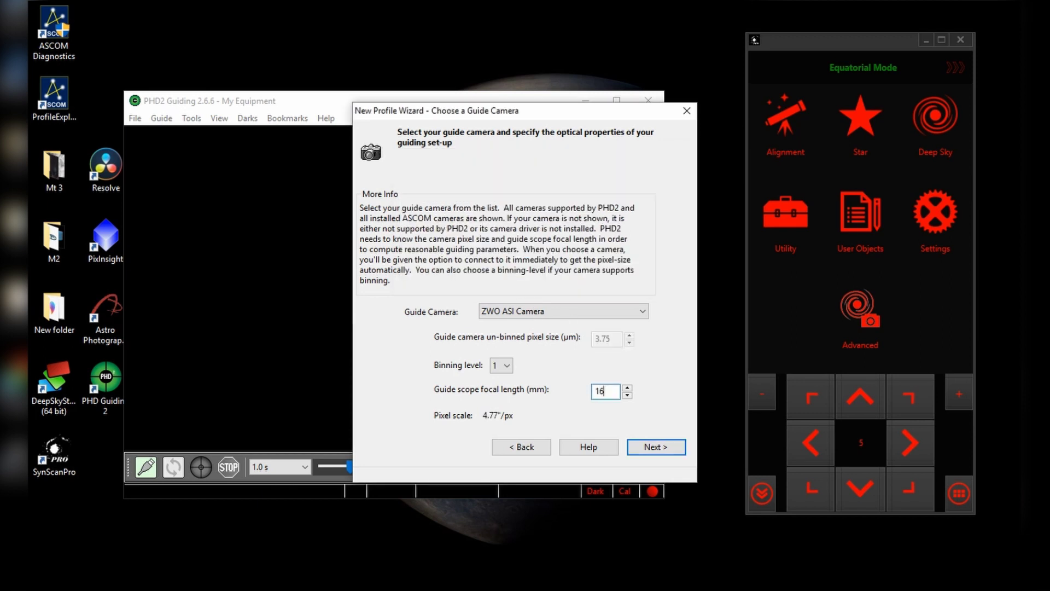
text(2)
Select SynScanMobile Telescope (ASCOM) as the mount and confirm it is already connected
click(651, 447)
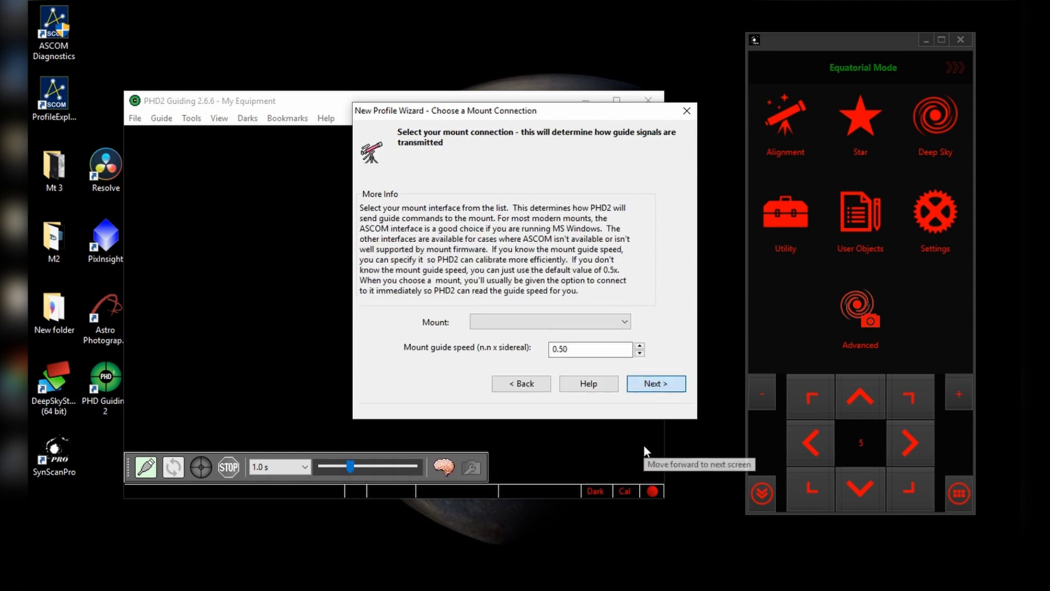
click(549, 322)
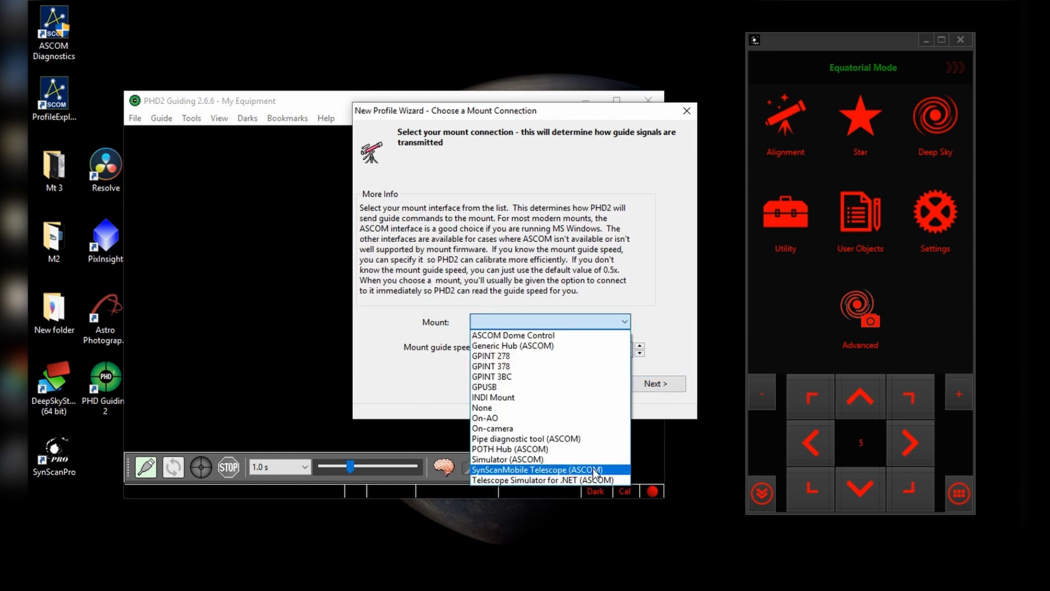
click(595, 470)
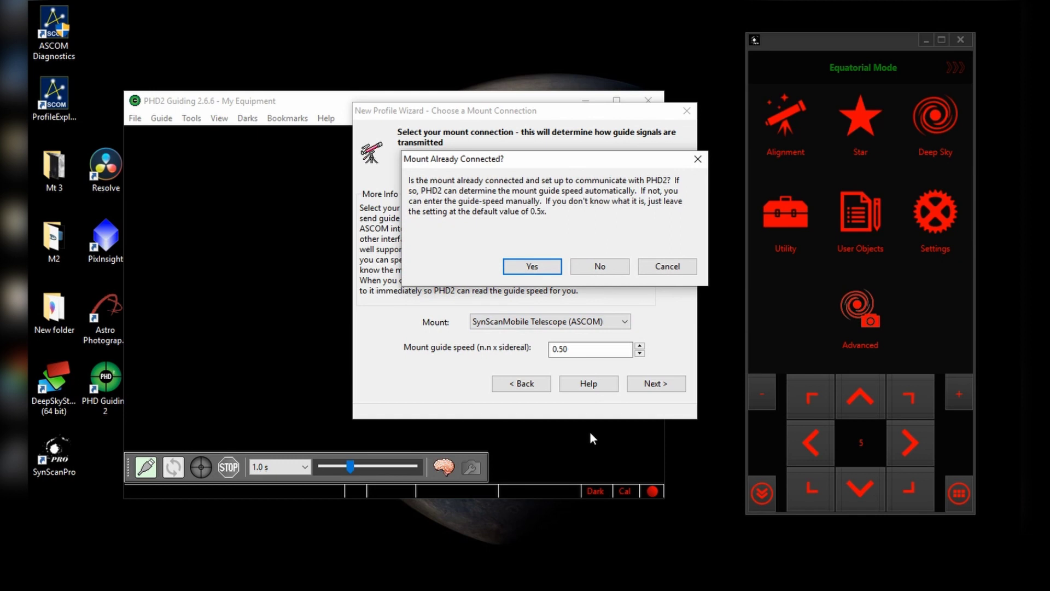
click(533, 267)
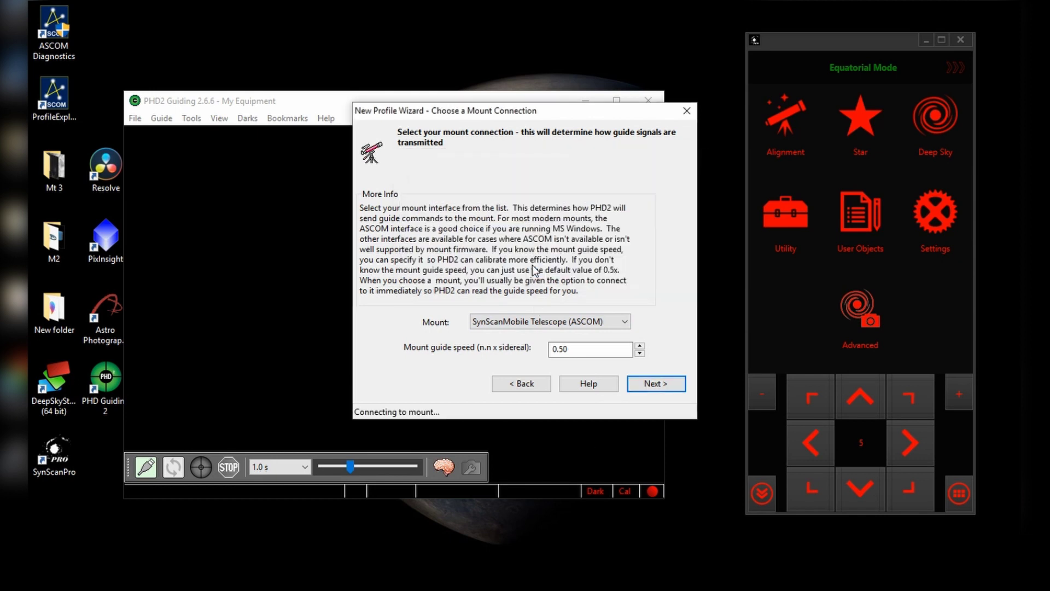
Keep adaptive optics at None, enter a profile name, and finish the wizard
click(655, 383)
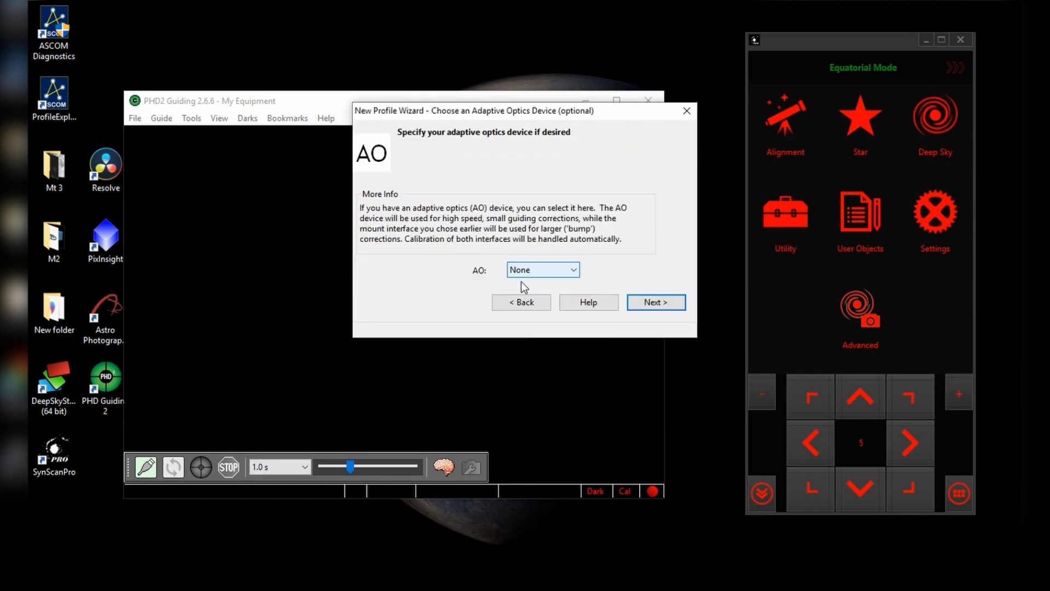
click(655, 302)
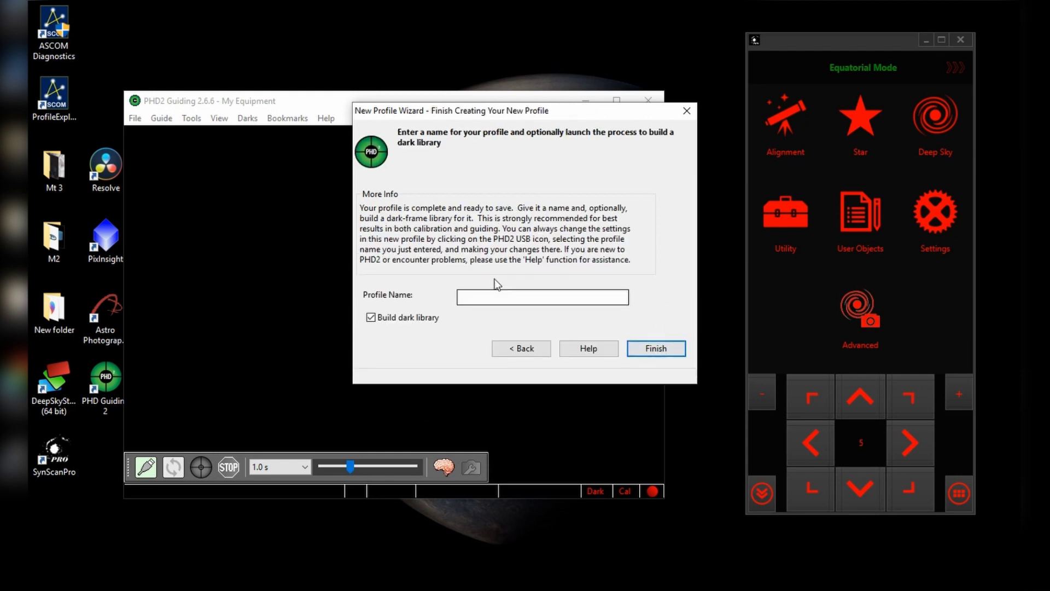
click(502, 296)
text(Tadej GTi)
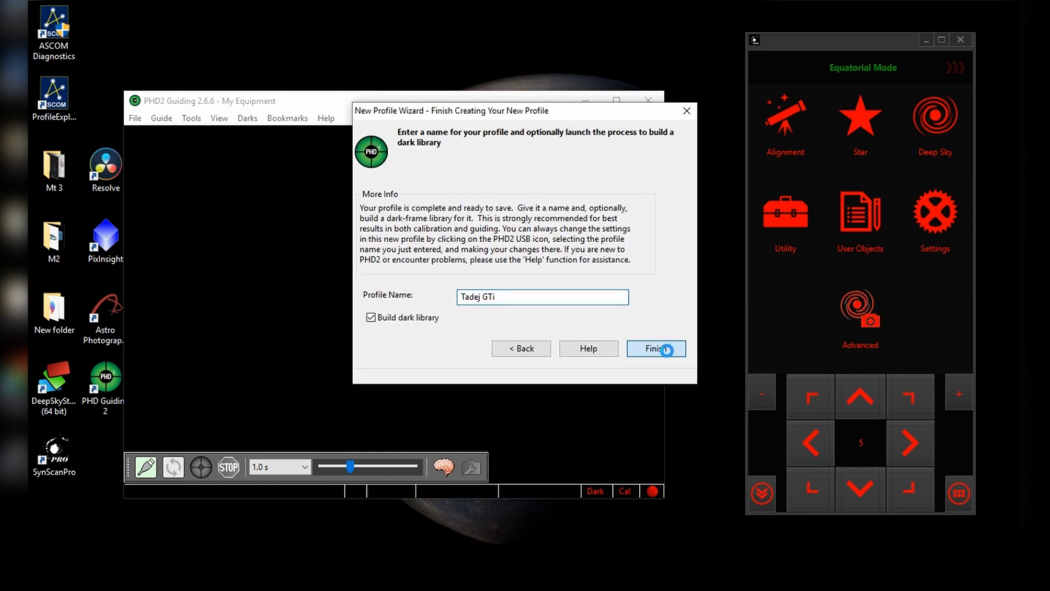
click(667, 349)
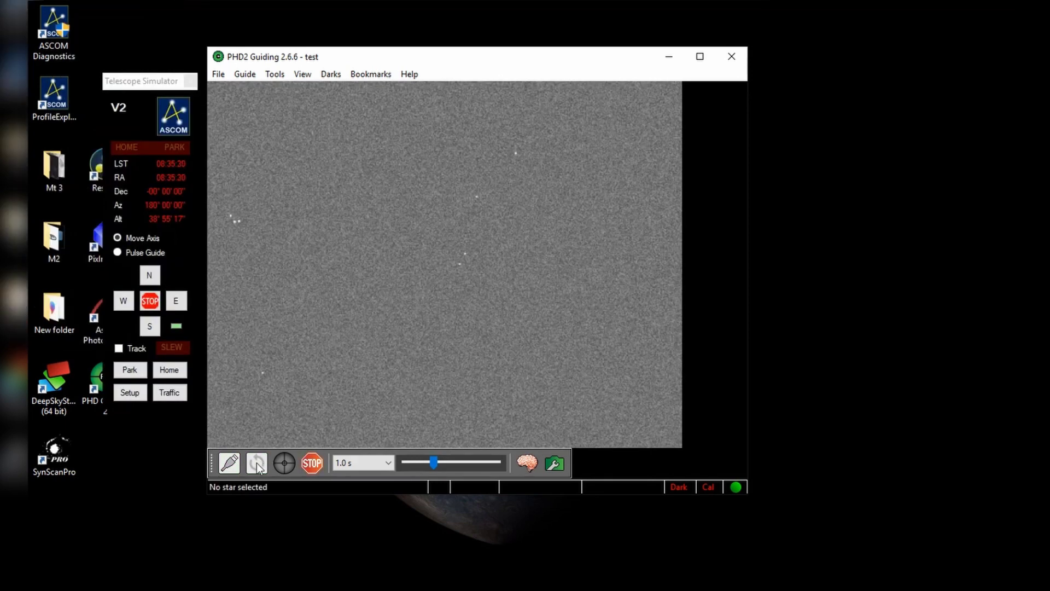
Loop exposures, use Tools > Auto-select Star, and start guiding to begin calibration
click(257, 463)
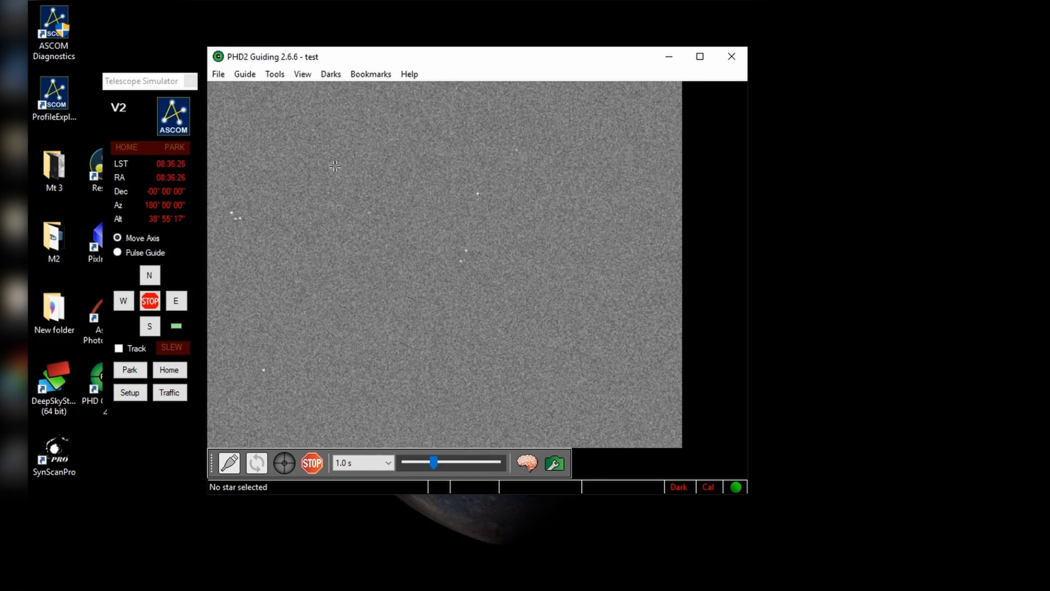
click(272, 78)
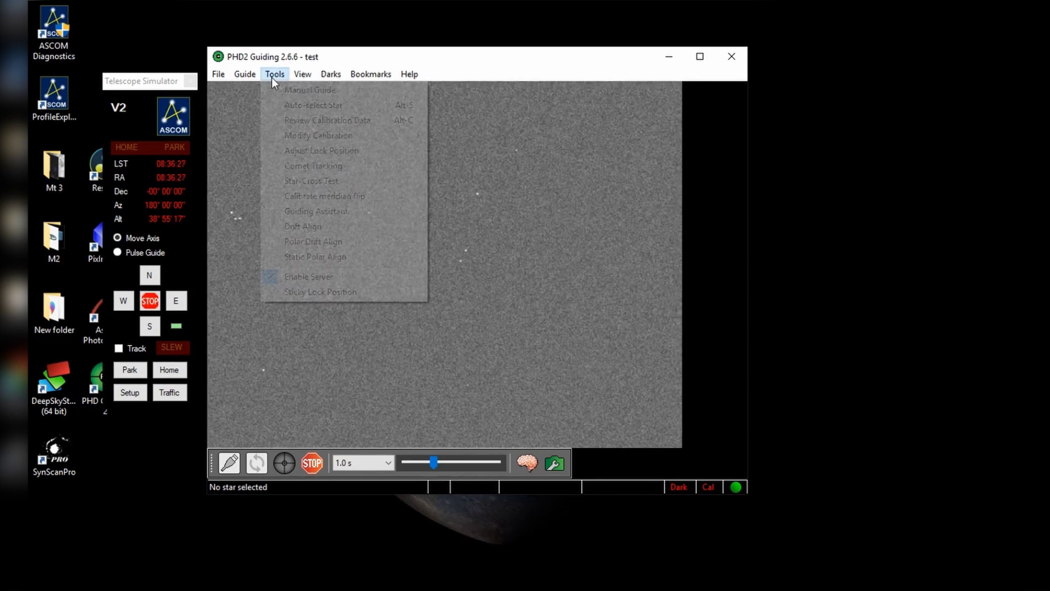
click(300, 104)
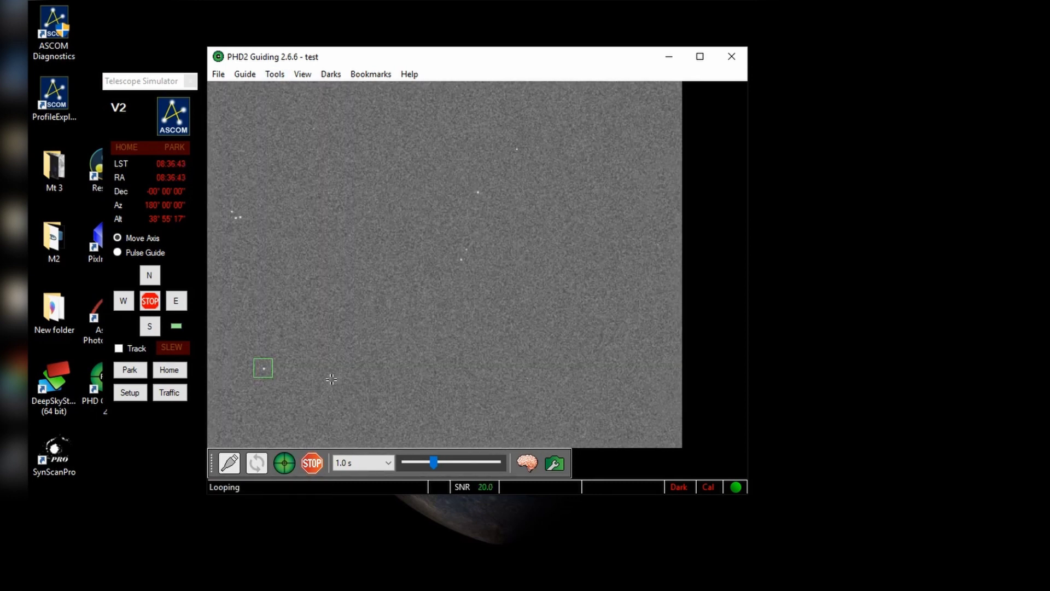
click(284, 463)
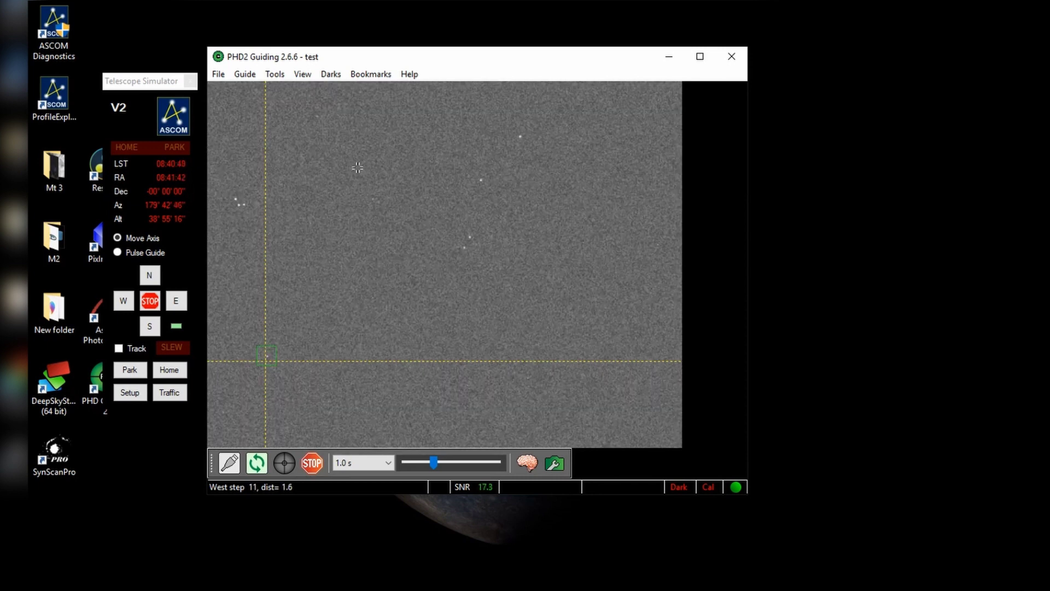
Turn on View > Display Graph to show the History panel under the star image
click(303, 76)
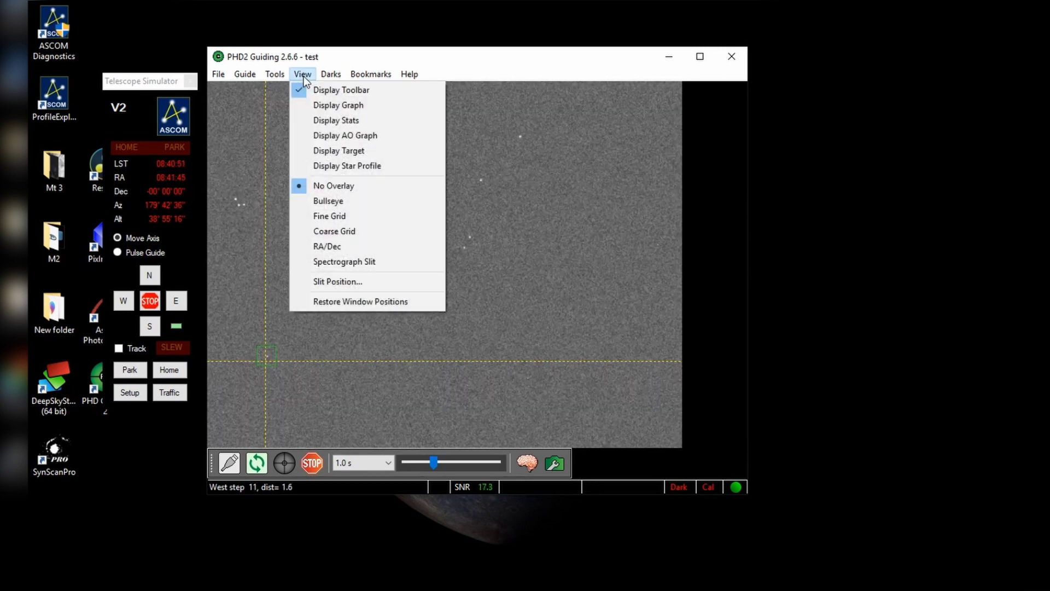
click(335, 104)
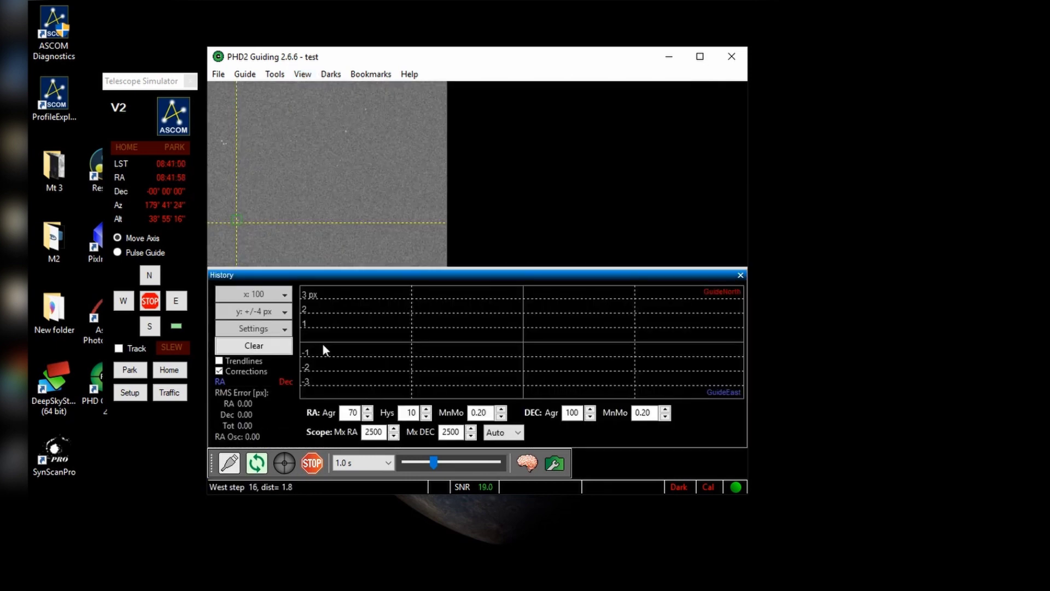